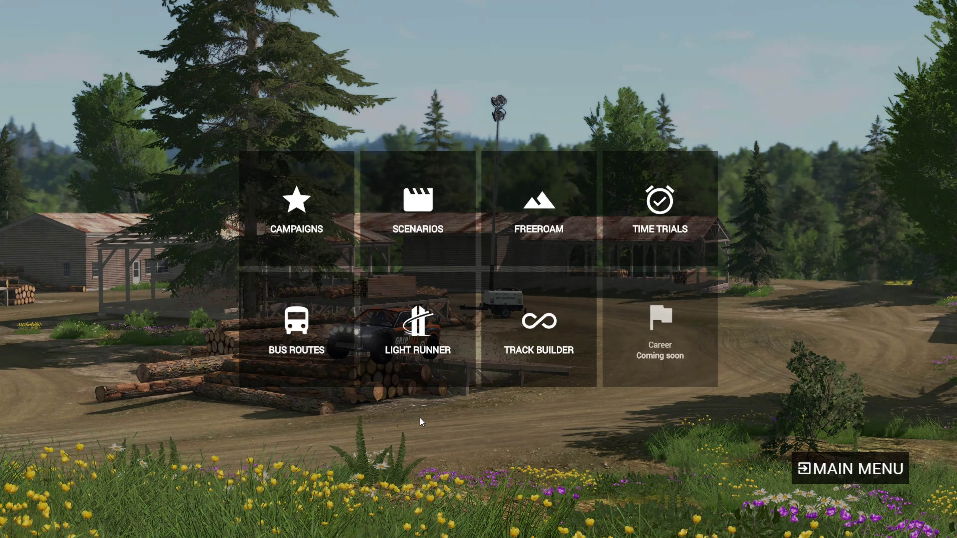
- Start a Freeroam session on the Gridmap level at the Corner spawn point
{"action": "left_click", "coordinate": [514, 247]}
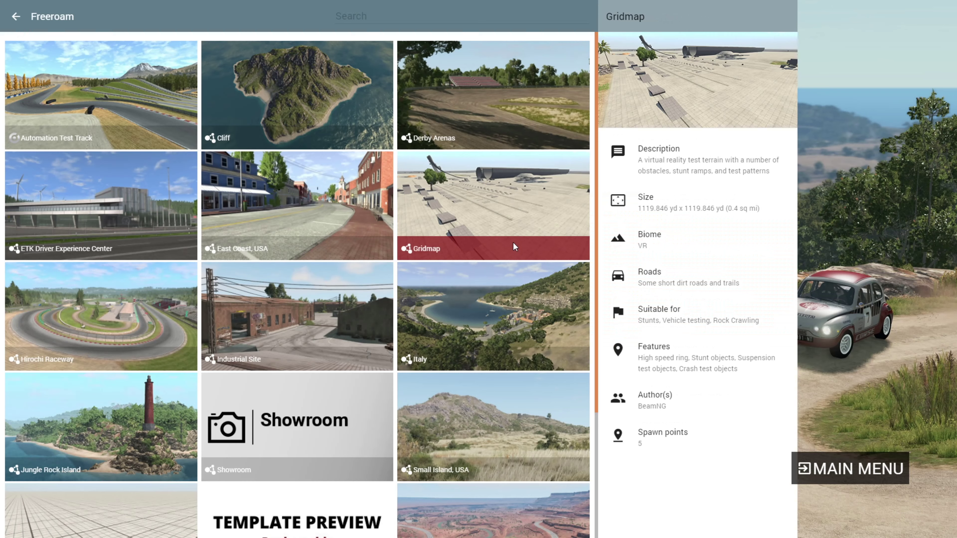
{"action": "left_click", "coordinate": [517, 231]}
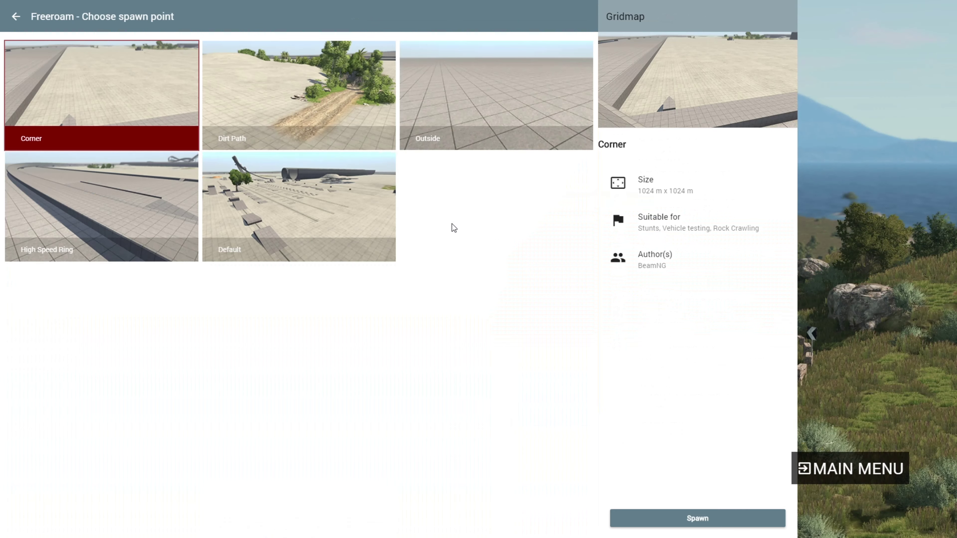
{"action": "left_click", "coordinate": [698, 517]}
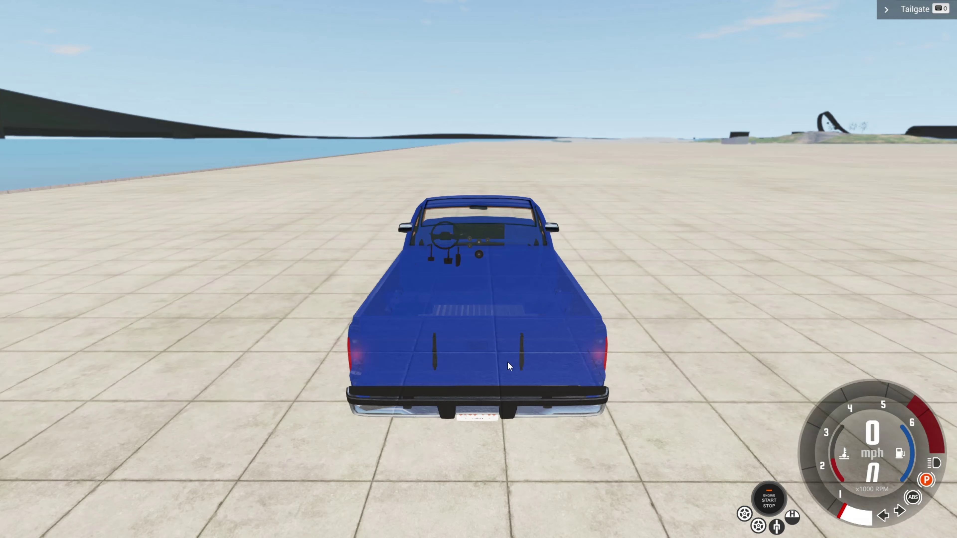
- Replace the current pickup with the Taxi (M) version of the Burnside Special
{"action": "right_click_drag", "start_coordinate": [613, 273], "coordinate": [320, 262]}
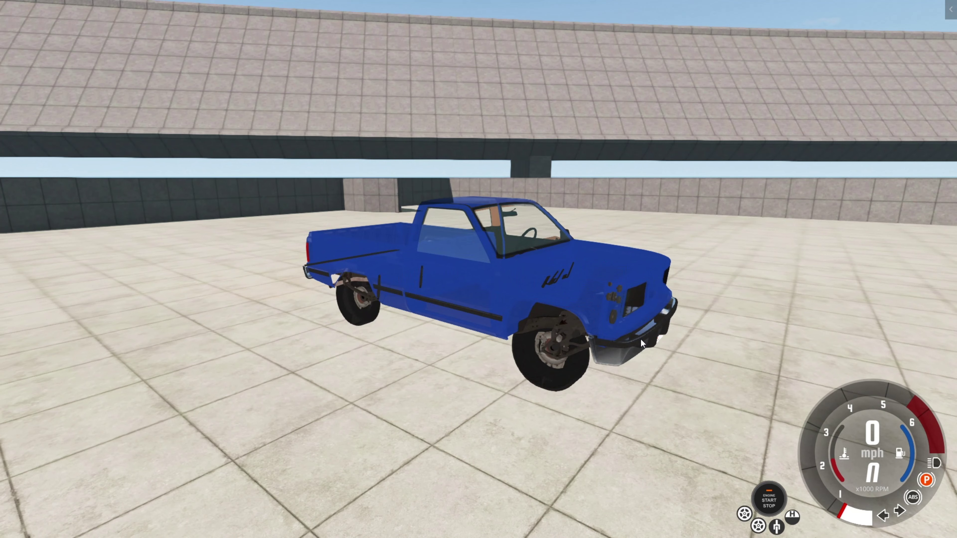
{"action": "right_click_drag", "start_coordinate": [491, 394], "coordinate": [648, 392]}
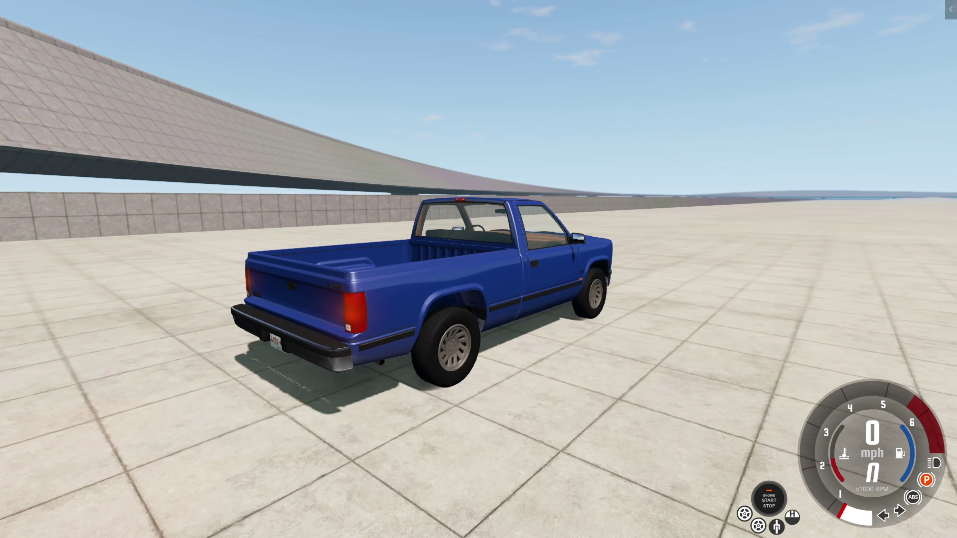
{"action": "key", "text": "Escape"}
{"action": "left_click", "coordinate": [9, 107]}
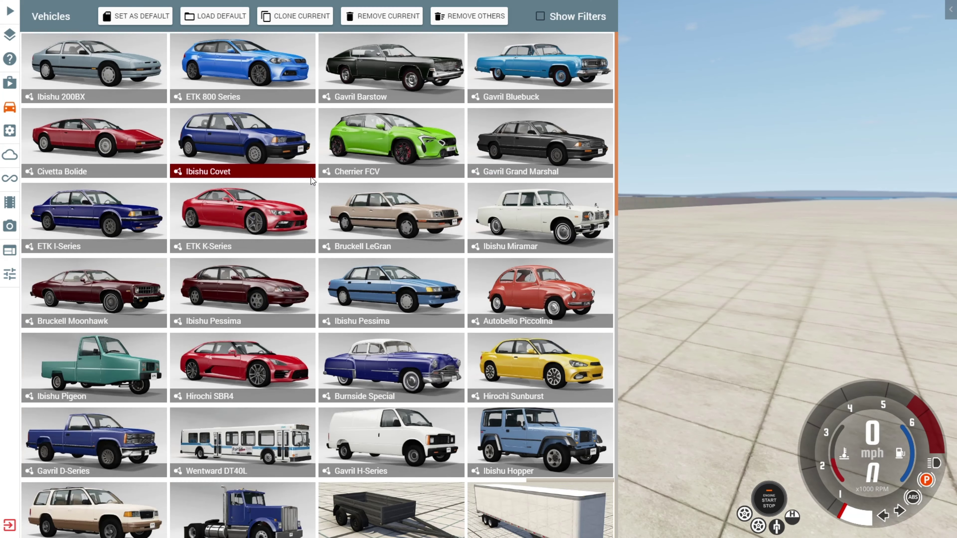
{"action": "scroll", "coordinate": [312, 181], "scroll_direction": "down", "scroll_amount": 2}
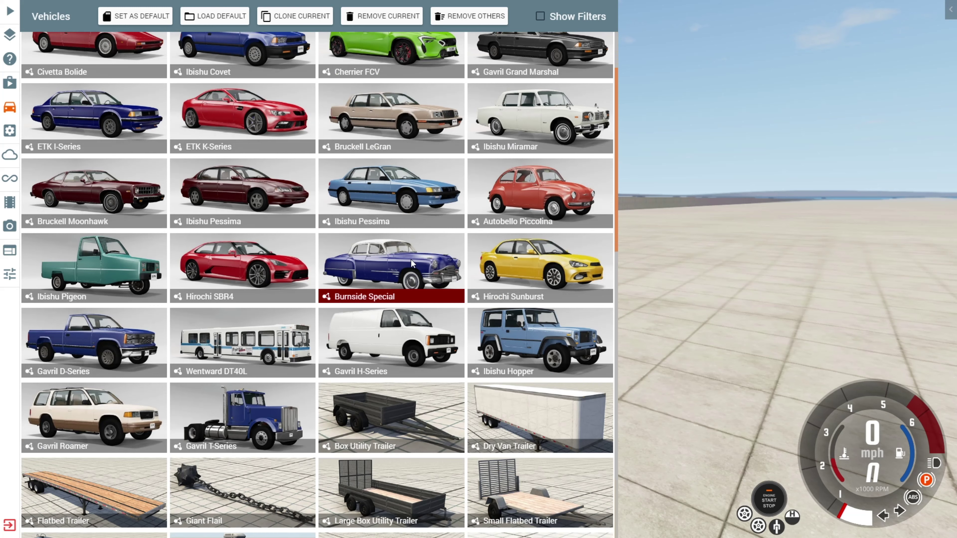
{"action": "left_click", "coordinate": [412, 264]}
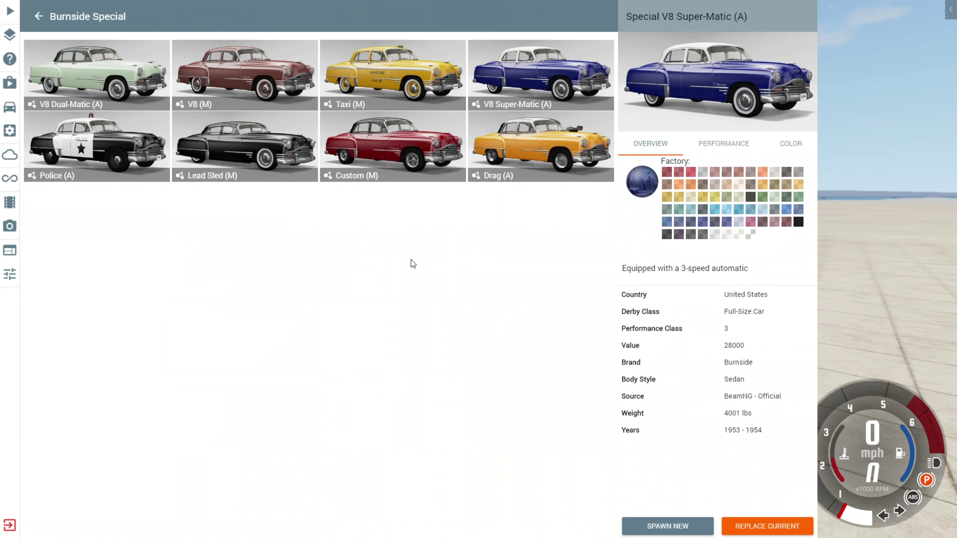
{"action": "left_click", "coordinate": [427, 67]}
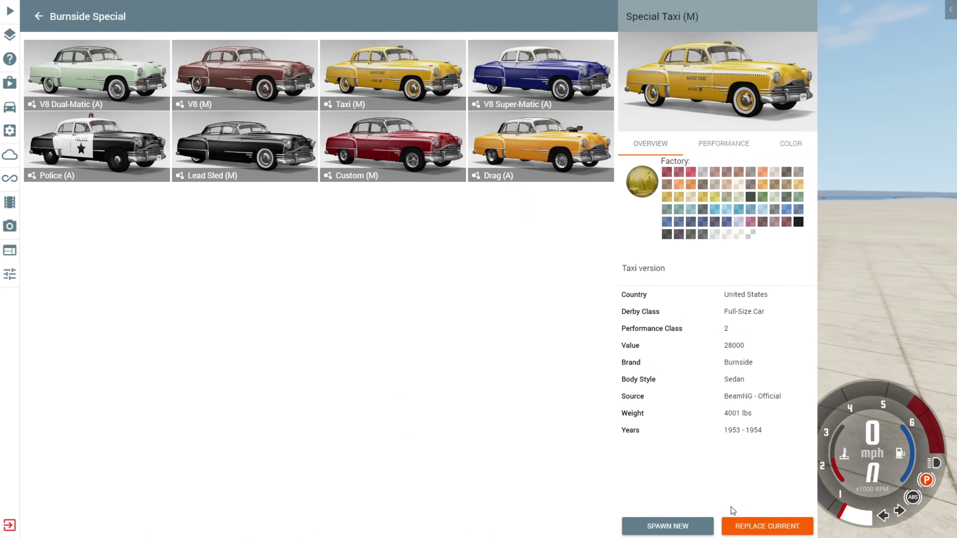
{"action": "left_click", "coordinate": [725, 525]}
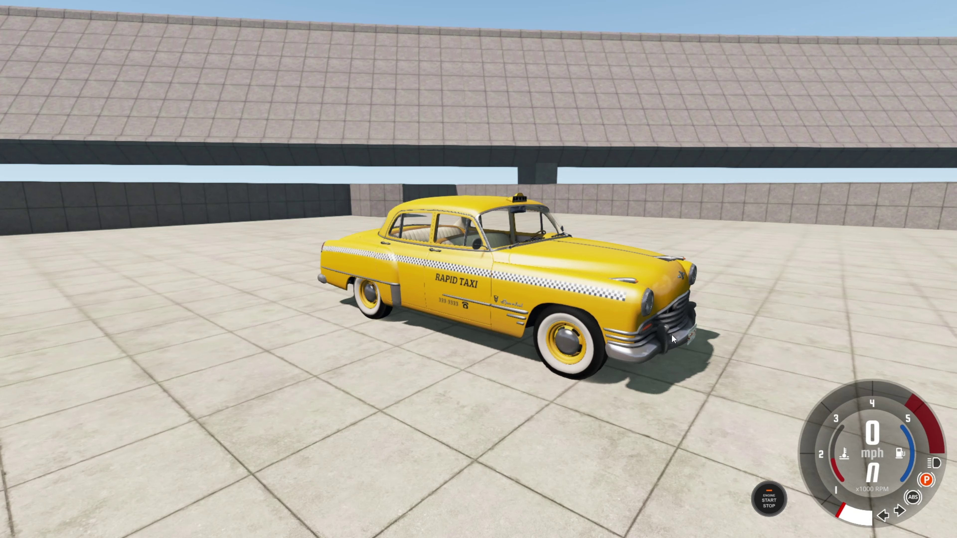
- Open the world editor, dismiss its welcome notice and bring the spawned vehicles into view in the scene tree
{"action": "key", "text": "F11"}
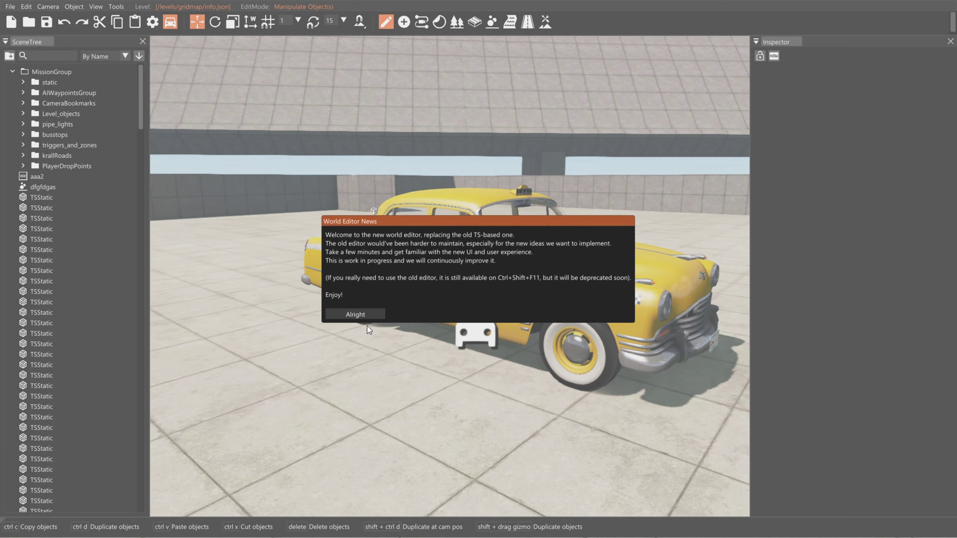
{"action": "left_click", "coordinate": [361, 315]}
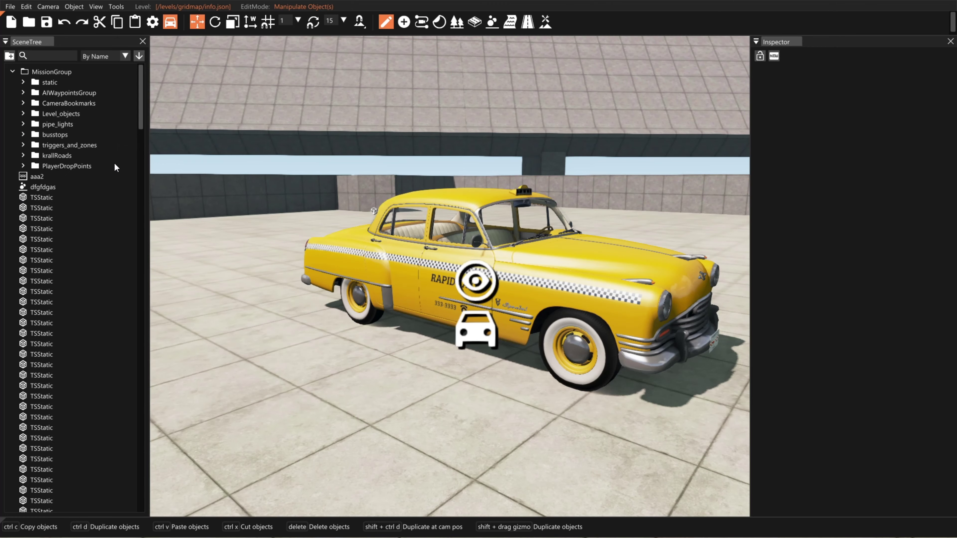
{"action": "scroll", "coordinate": [114, 184], "scroll_direction": "down", "scroll_amount": 10}
{"action": "left_click_drag", "start_coordinate": [142, 184], "coordinate": [171, 419]}
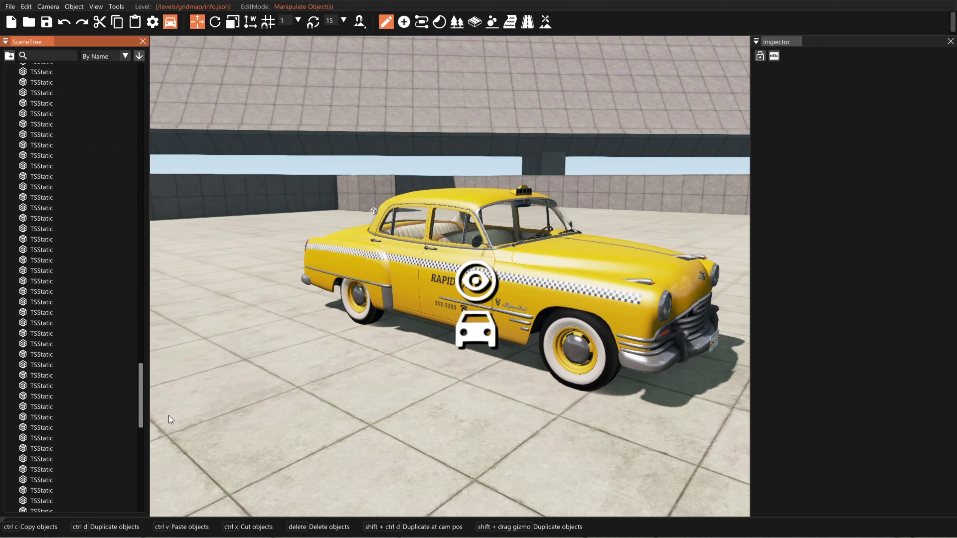
{"action": "left_click_drag", "start_coordinate": [171, 420], "coordinate": [171, 505]}
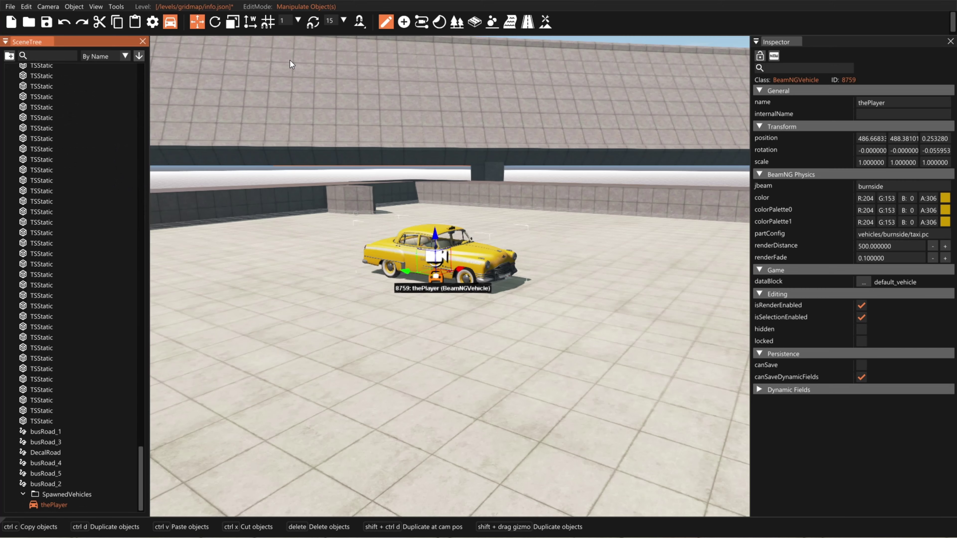
- Duplicate the taxi about 4 m to its side along the X axis and delete the original
{"action": "left_click", "coordinate": [462, 274]}
{"action": "key", "text": "ctrl+d"}
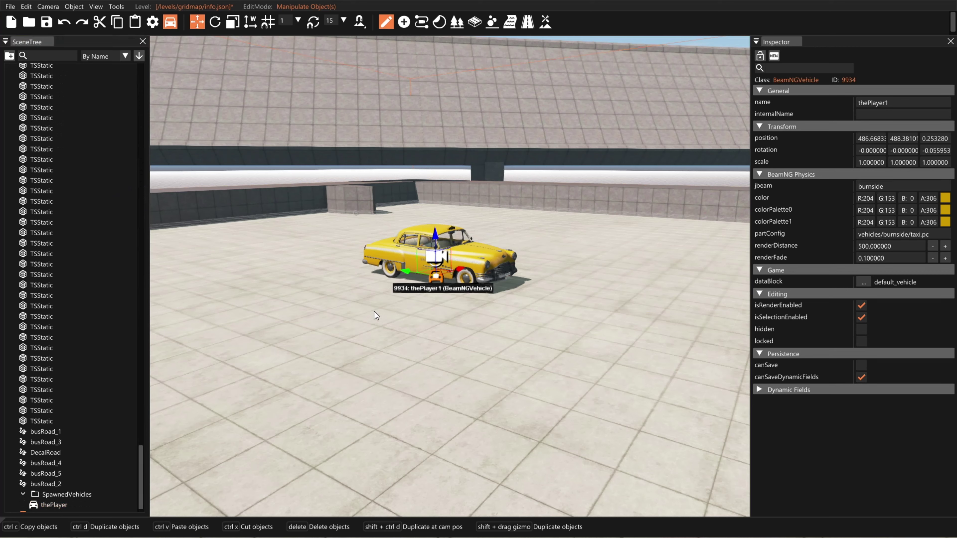
{"action": "left_click_drag", "start_coordinate": [460, 268], "coordinate": [370, 308]}
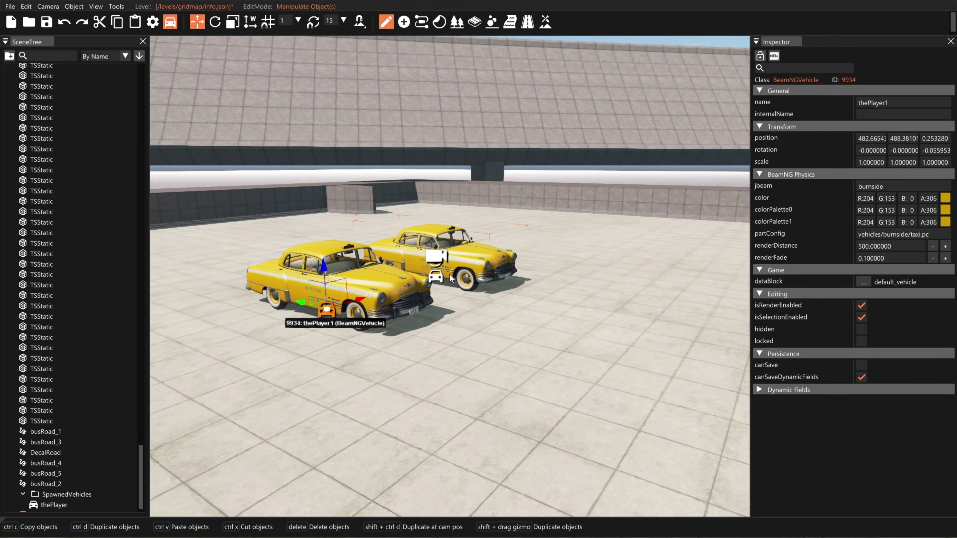
{"action": "left_click", "coordinate": [437, 277]}
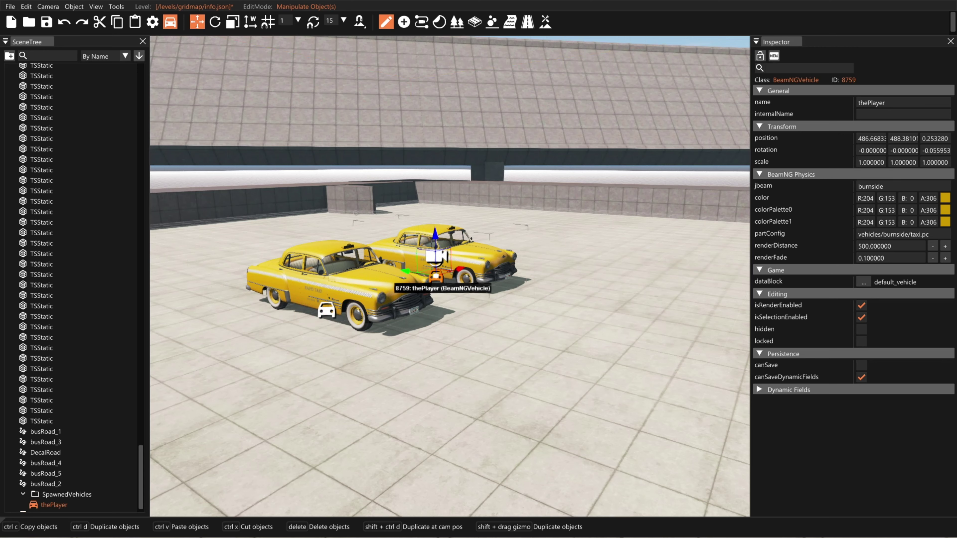
{"action": "key", "text": "Delete"}
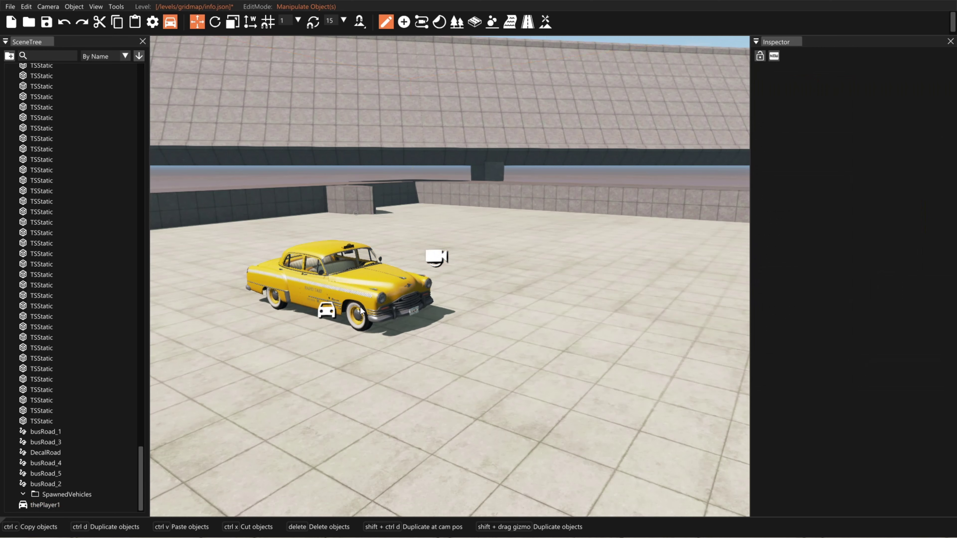
- Duplicate the remaining taxi and raise the copy just above its roof, to a Z position of about 1.65
{"action": "left_click", "coordinate": [328, 311]}
{"action": "right_click_drag", "start_coordinate": [502, 223], "coordinate": [373, 226]}
{"action": "key", "text": "w"}
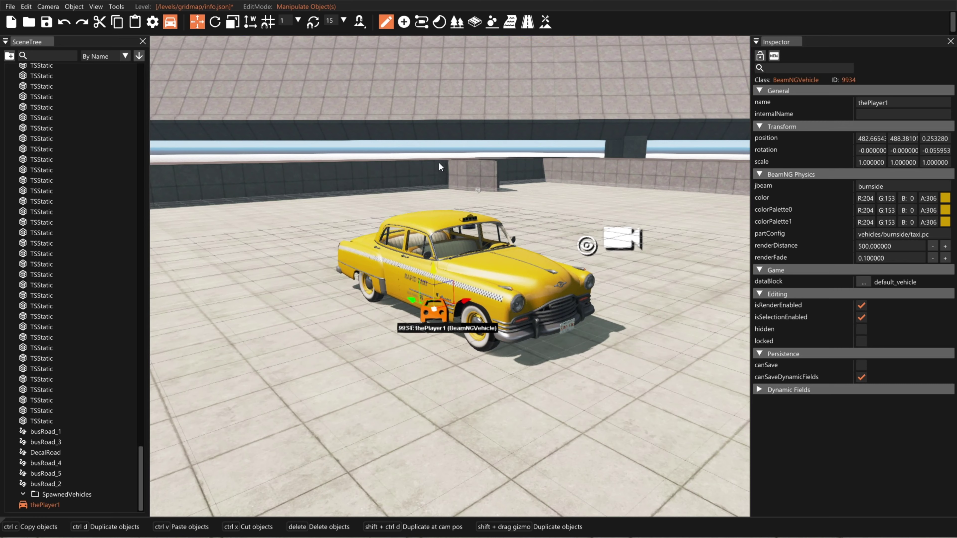
{"action": "key", "text": "ctrl+d"}
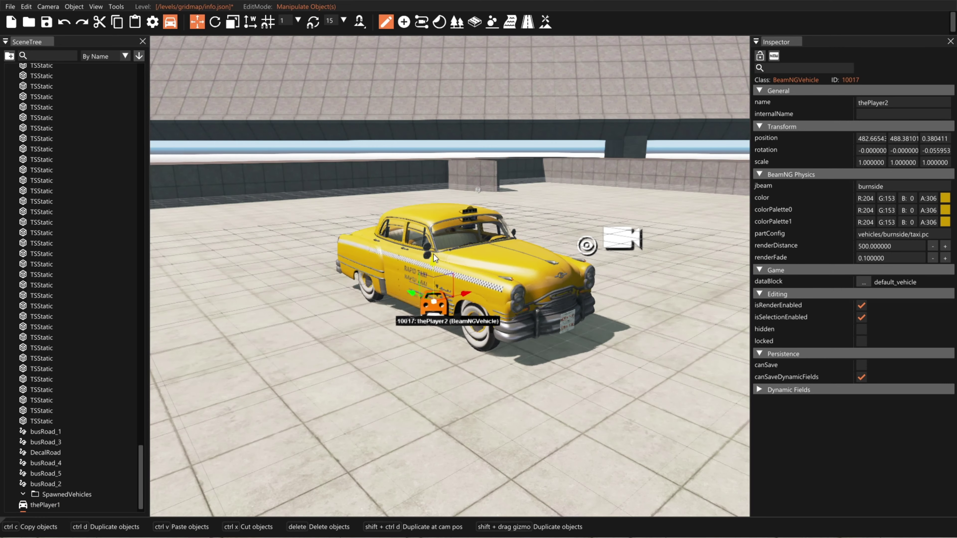
{"action": "left_click_drag", "start_coordinate": [434, 254], "coordinate": [434, 176]}
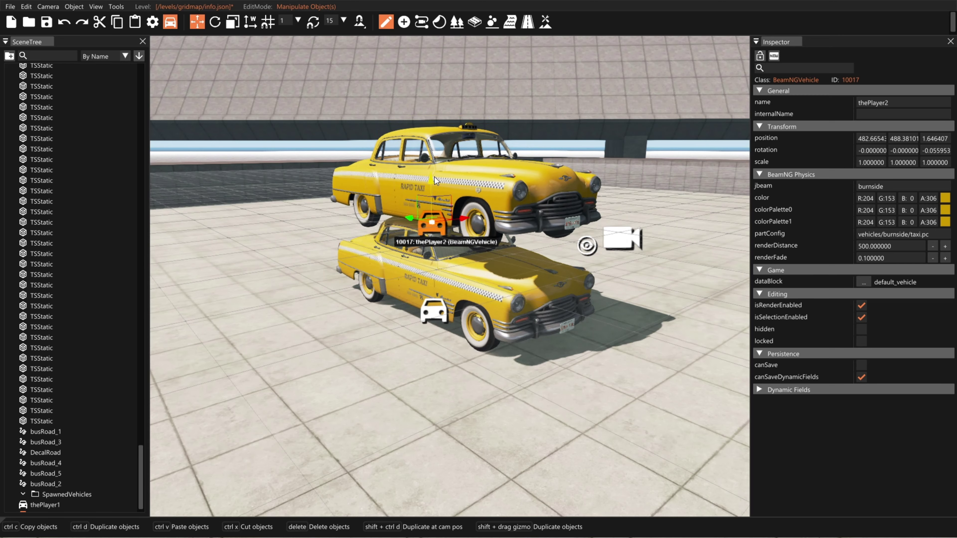
{"action": "key", "text": "w"}
{"action": "mouse_move", "coordinate": [435, 176]}
{"action": "right_mouse_down"}
{"action": "mouse_move", "coordinate": [351, 230]}
{"action": "mouse_move", "coordinate": [433, 162]}
{"action": "right_mouse_up"}
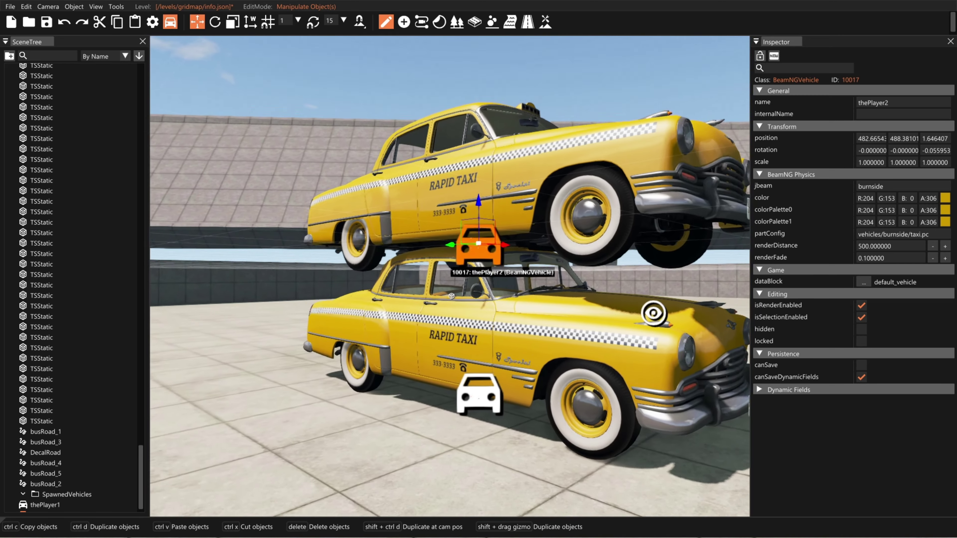
{"action": "right_click_drag", "start_coordinate": [351, 325], "coordinate": [386, 262]}
{"action": "mouse_move", "coordinate": [444, 268]}
{"action": "left_mouse_down"}
{"action": "mouse_move", "coordinate": [444, 258]}
{"action": "mouse_move", "coordinate": [444, 267]}
{"action": "left_mouse_up"}
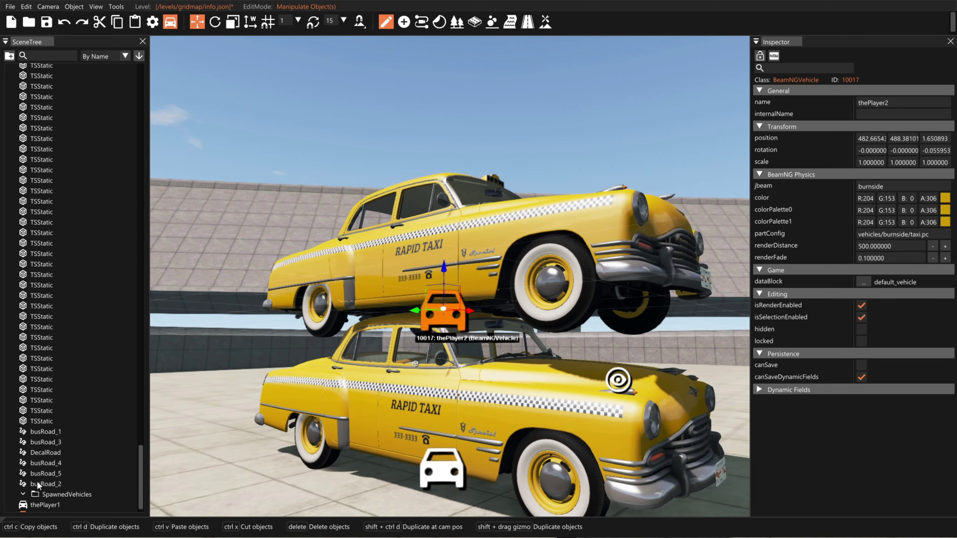
- Duplicate both stacked taxis together and raise the copies on top to make a stack of four
{"action": "scroll", "coordinate": [40, 486], "scroll_direction": "down", "scroll_amount": 1}
{"action": "left_click", "coordinate": [59, 495], "text": "ctrl"}
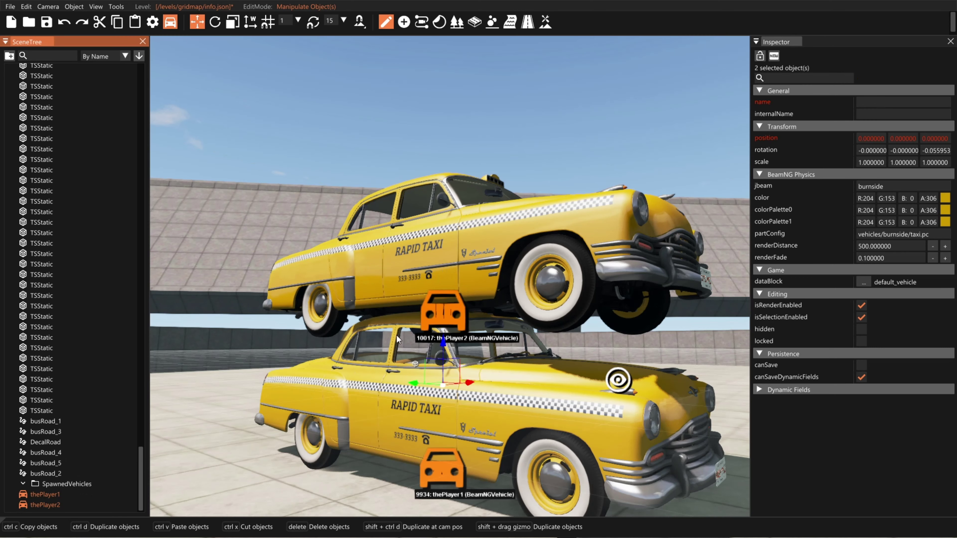
{"action": "left_click_drag", "start_coordinate": [443, 344], "coordinate": [442, 227]}
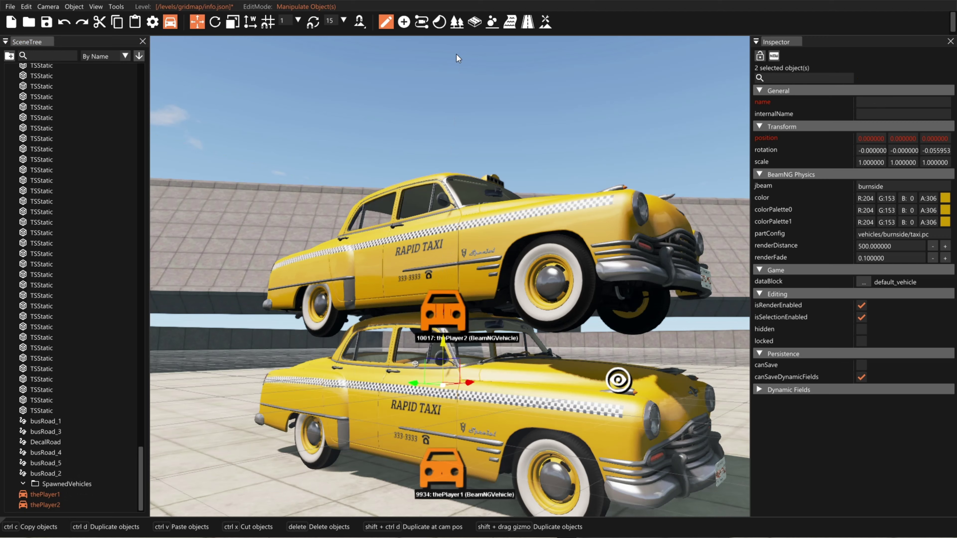
{"action": "key", "text": "ctrl+d"}
{"action": "right_click_drag", "start_coordinate": [494, 113], "coordinate": [479, 147]}
{"action": "key", "text": "s"}
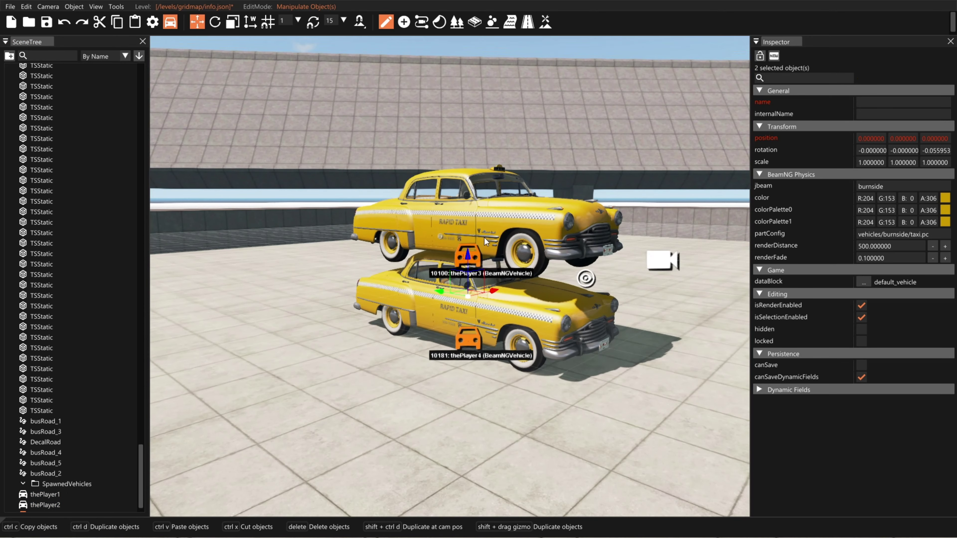
{"action": "left_click_drag", "start_coordinate": [470, 256], "coordinate": [472, 77]}
- Duplicate one taxi from the stack and raise the copy to the top, to a Z position of about 5.87
{"action": "mouse_move", "coordinate": [562, 87]}
{"action": "right_mouse_down"}
{"action": "mouse_move", "coordinate": [576, 226]}
{"action": "mouse_move", "coordinate": [566, 309]}
{"action": "mouse_move", "coordinate": [568, 102]}
{"action": "right_mouse_up"}
{"action": "key", "text": "s"}
{"action": "key", "text": "w"}
{"action": "left_click", "coordinate": [138, 529]}
{"action": "left_click", "coordinate": [462, 263]}
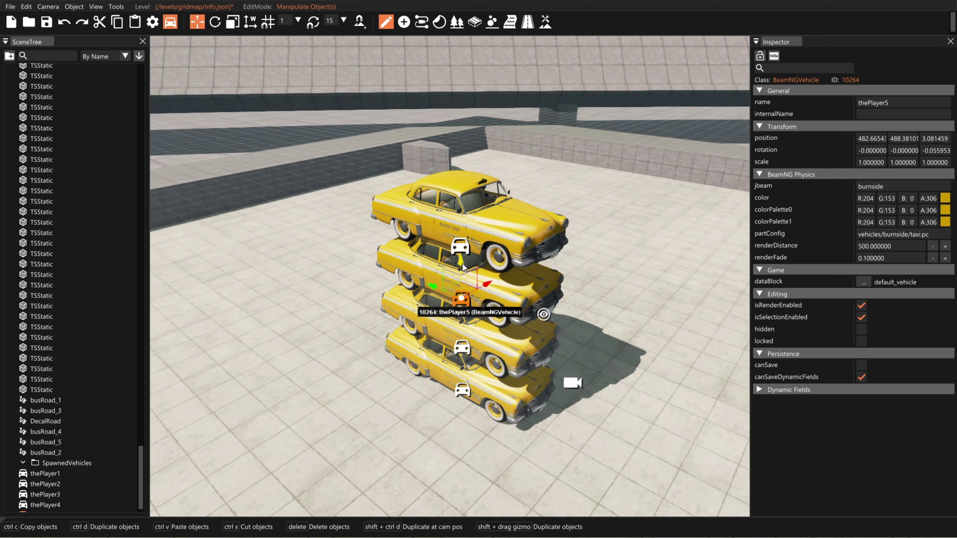
{"action": "left_click_drag", "start_coordinate": [462, 263], "coordinate": [459, 143]}
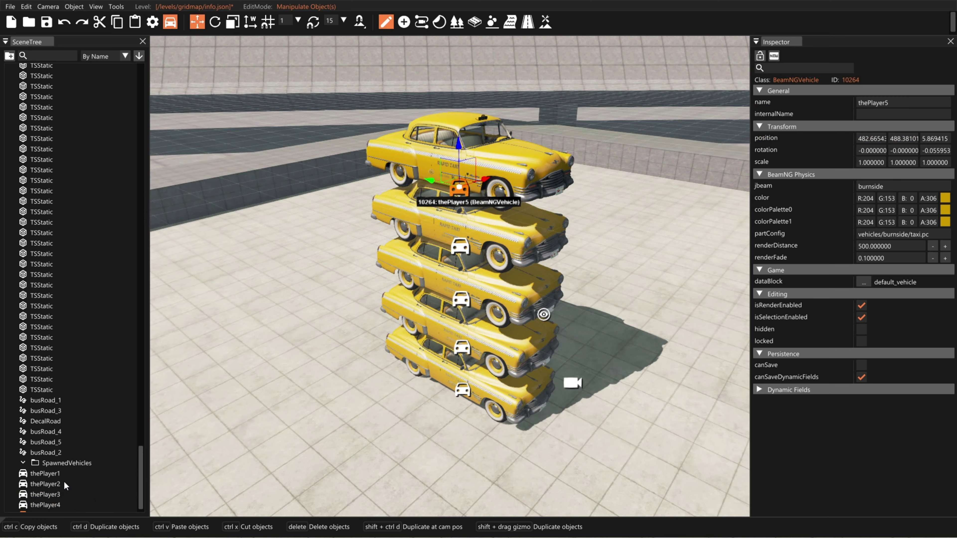
- Duplicate all five stacked taxis and raise the copies above them to make a stack of ten
{"action": "left_click", "coordinate": [57, 475], "text": "shift"}
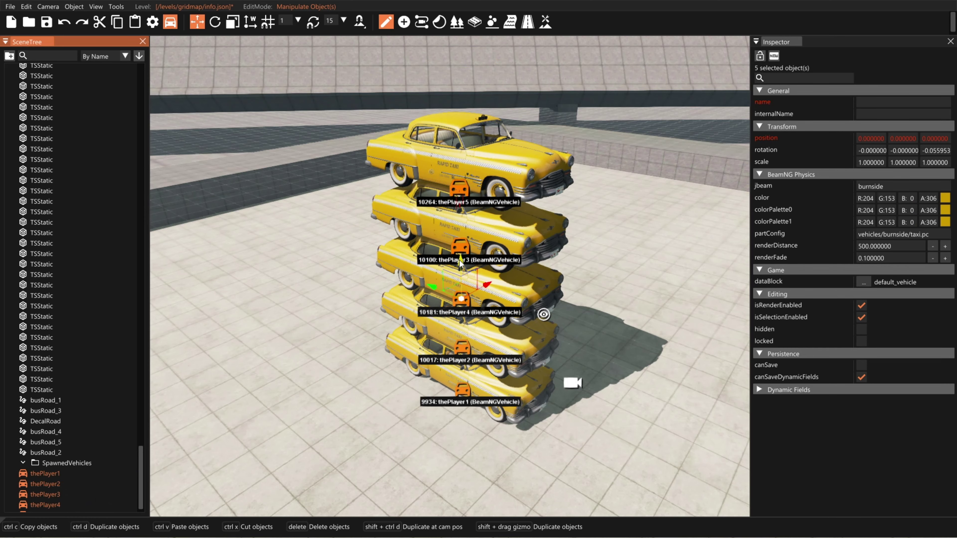
{"action": "right_click_drag", "start_coordinate": [540, 265], "coordinate": [546, 265]}
{"action": "key", "text": "s"}
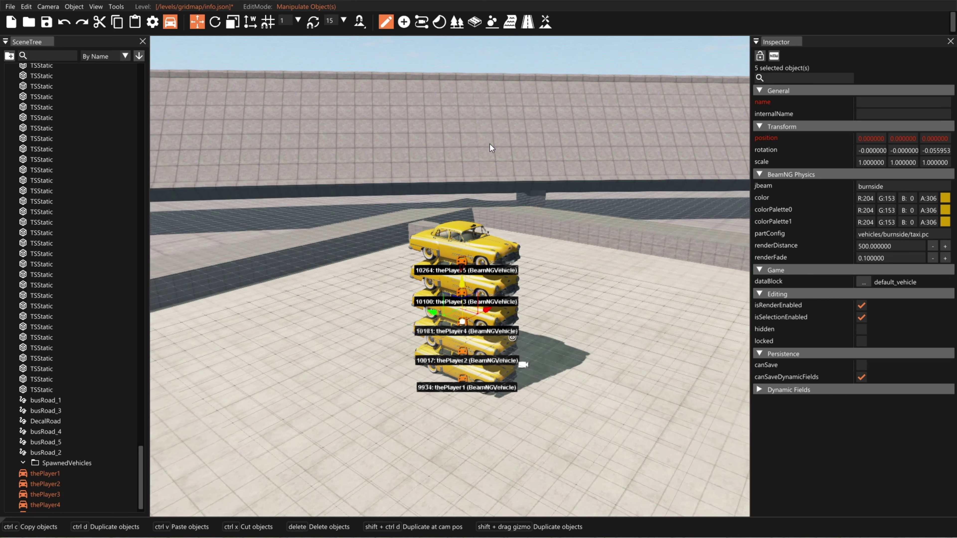
{"action": "key", "text": "ctrl+d"}
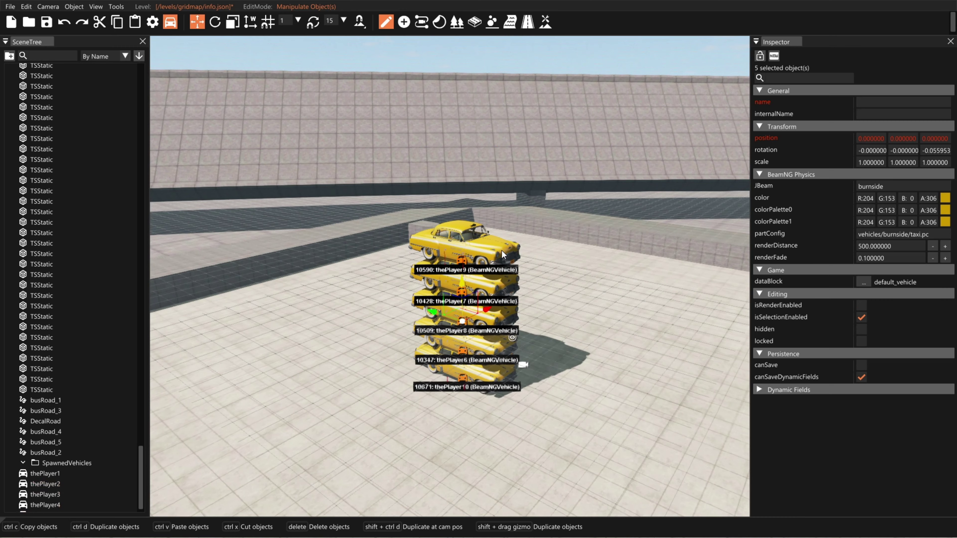
{"action": "left_click_drag", "start_coordinate": [460, 281], "coordinate": [448, 108]}
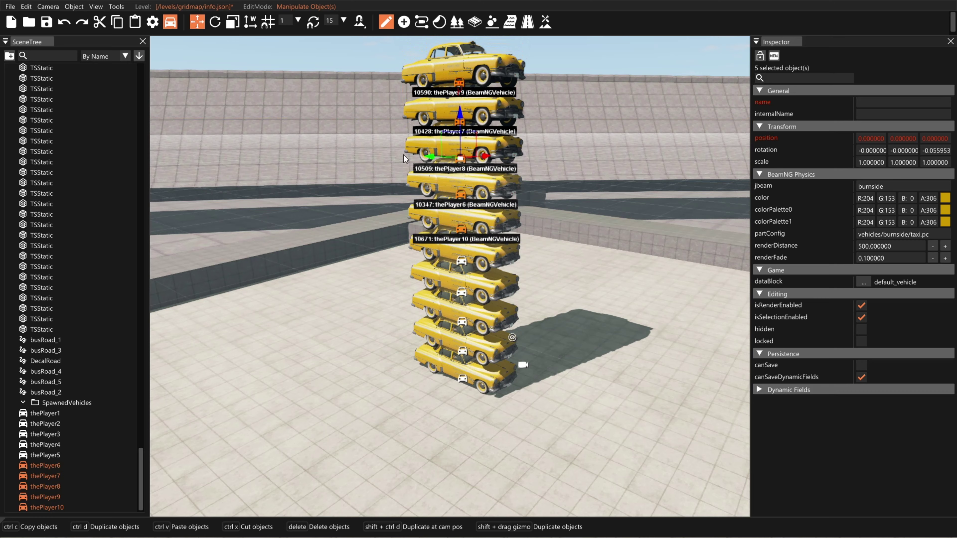
- Duplicate all ten stacked taxis together and raise the copies above them to make a stack of twenty
{"action": "left_click", "coordinate": [54, 414], "text": "shift"}
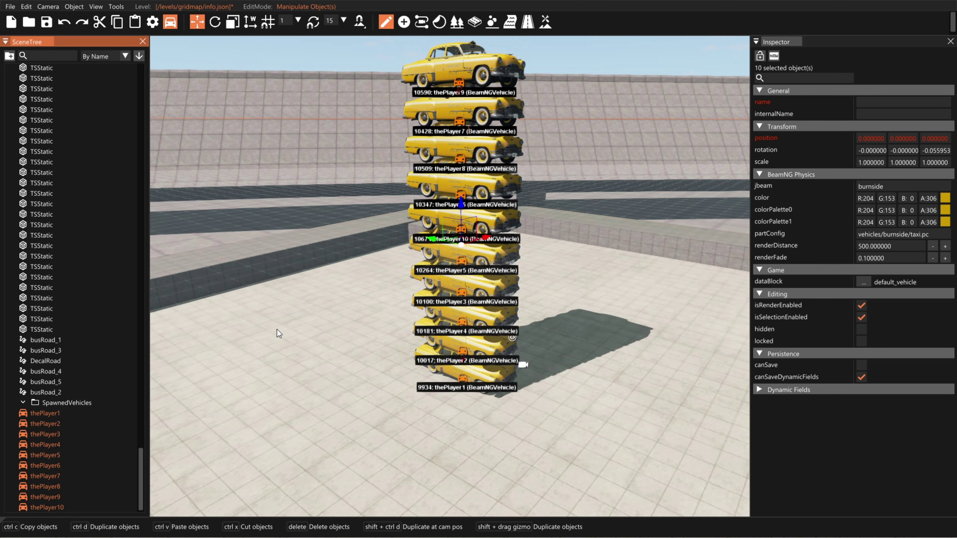
{"action": "key", "text": "f"}
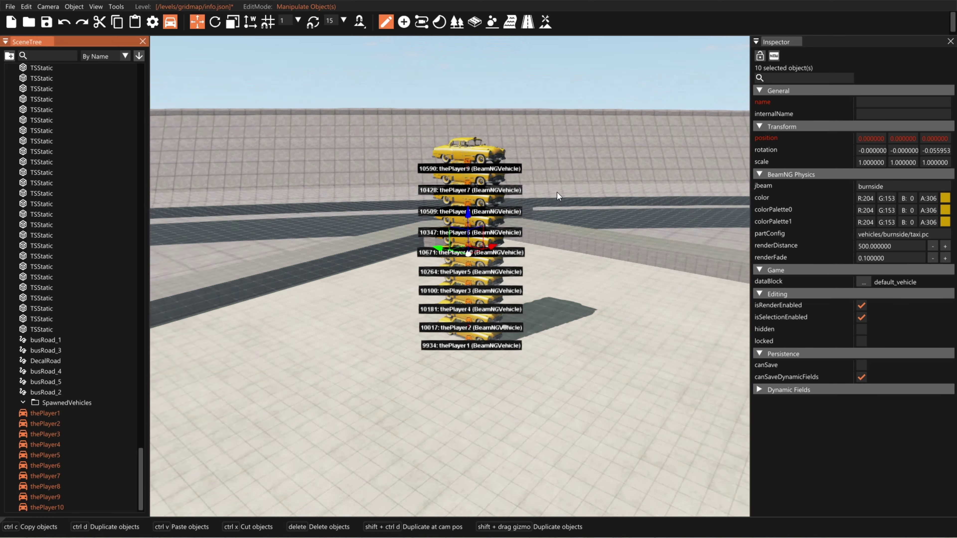
{"action": "left_click", "coordinate": [471, 219]}
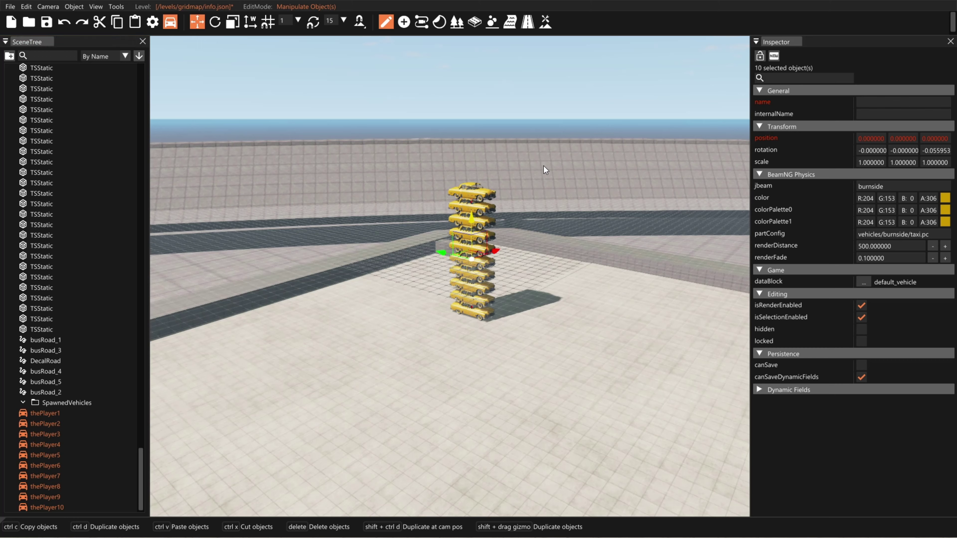
{"action": "left_click_drag", "start_coordinate": [471, 218], "coordinate": [461, 69], "text": "shift"}
{"action": "key", "text": "s"}
{"action": "right_click_drag", "start_coordinate": [461, 69], "coordinate": [452, 98]}
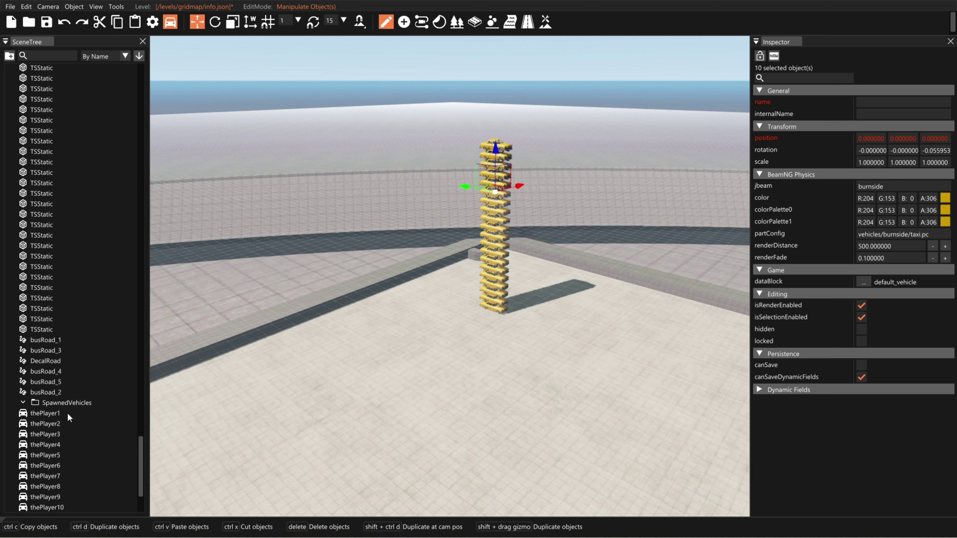
- Select all twenty taxis, then duplicate and raise the group of twenty twice to extend the stack to sixty
{"action": "left_click", "coordinate": [57, 412]}
{"action": "scroll", "coordinate": [51, 416], "scroll_direction": "down", "scroll_amount": 3}
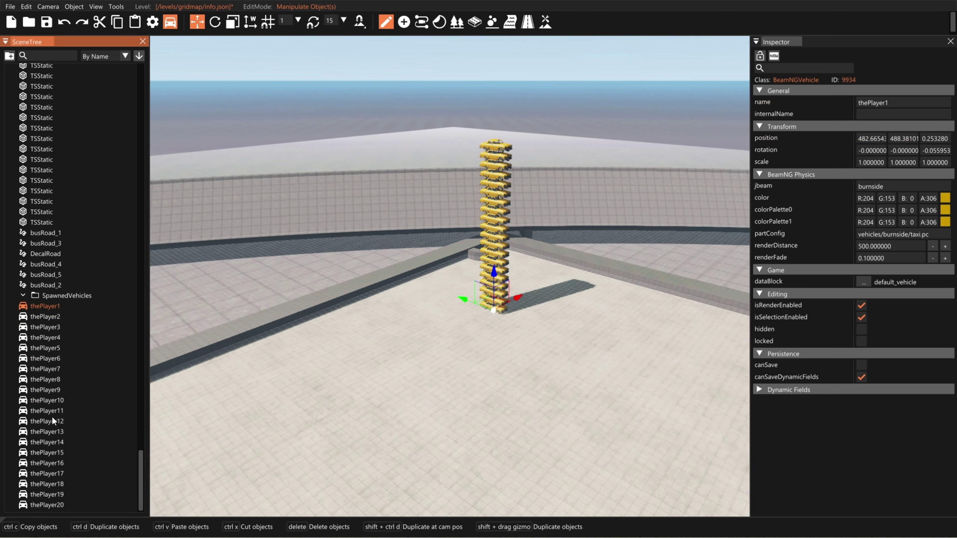
{"action": "left_click", "coordinate": [47, 505], "text": "shift"}
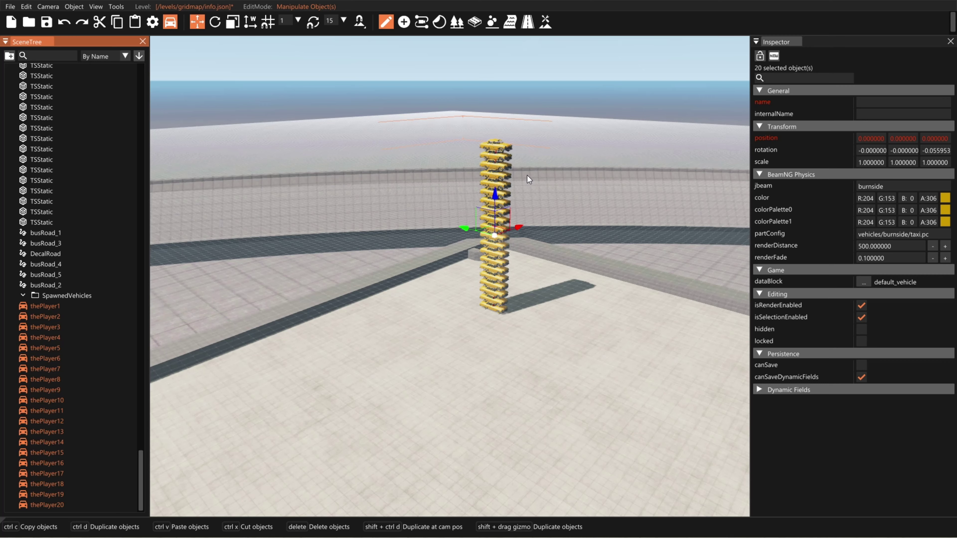
{"action": "right_click_drag", "start_coordinate": [533, 186], "coordinate": [538, 158]}
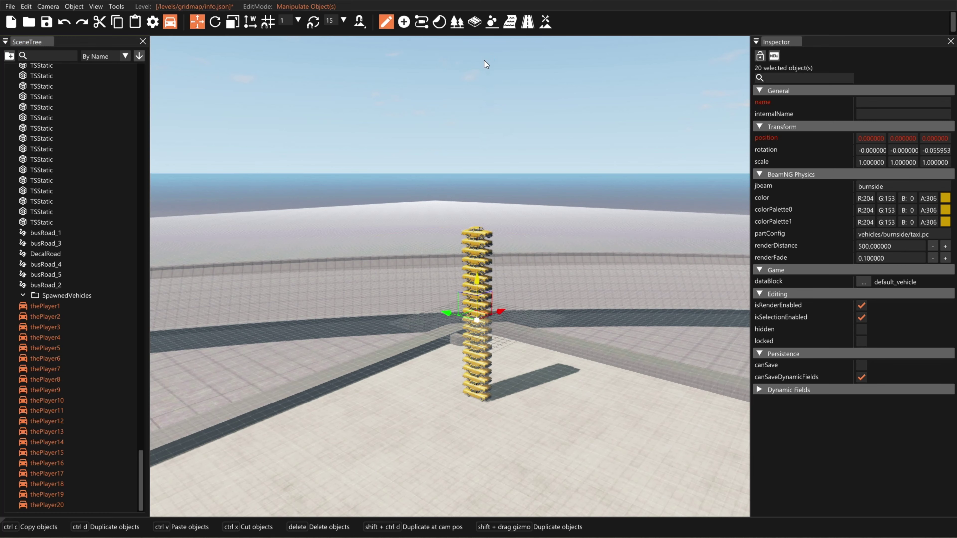
{"action": "right_click_drag", "start_coordinate": [484, 59], "coordinate": [484, 278]}
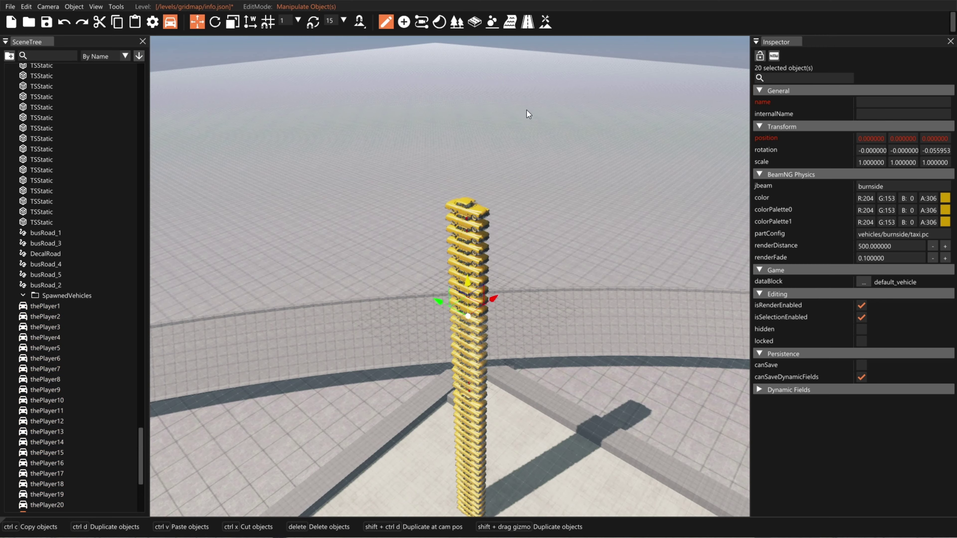
{"action": "left_click_drag", "start_coordinate": [468, 281], "coordinate": [481, 5], "text": "shift"}
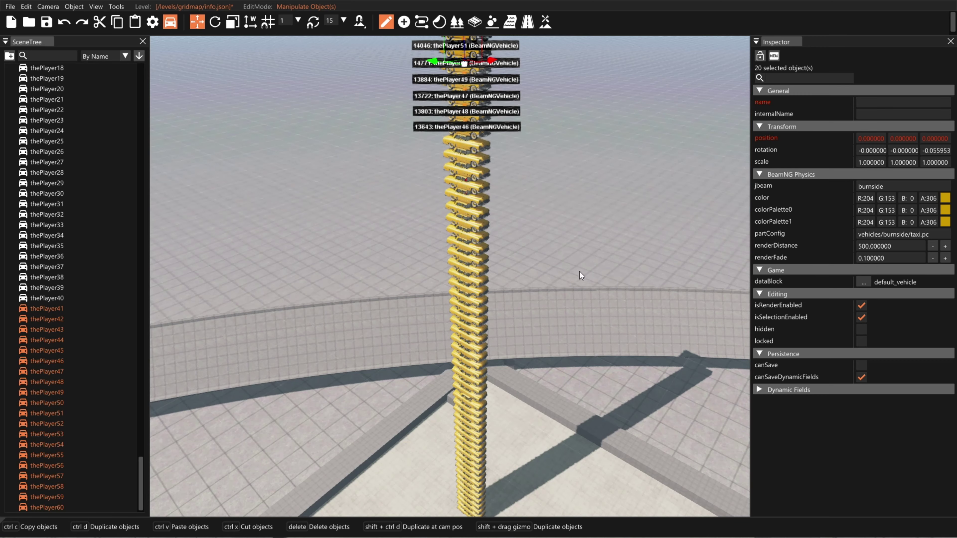
- Duplicate the top twenty taxis twice more, raising each set of copies to make a stack of one hundred
{"action": "key", "text": "s"}
{"action": "right_click_drag", "start_coordinate": [579, 272], "coordinate": [547, 185]}
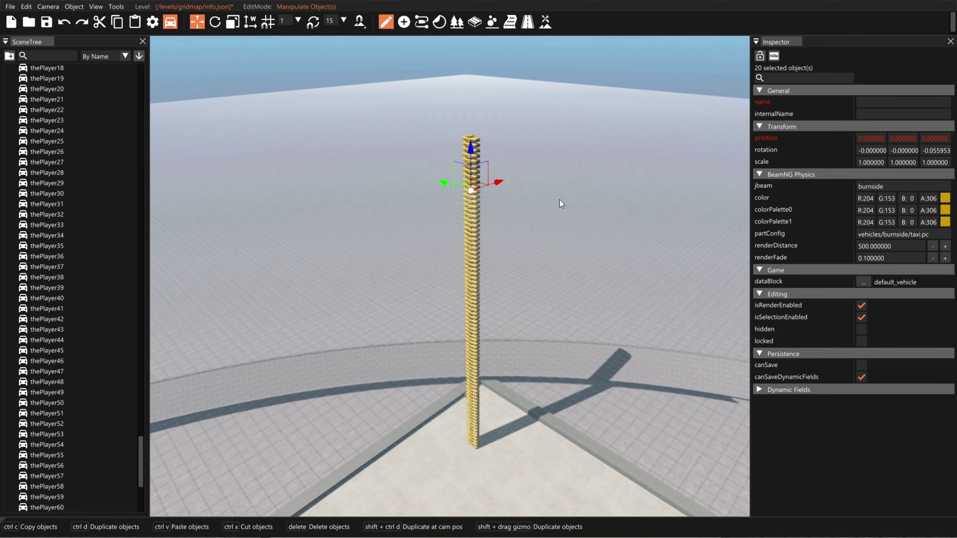
{"action": "left_click_drag", "start_coordinate": [472, 142], "coordinate": [474, 27], "text": "shift"}
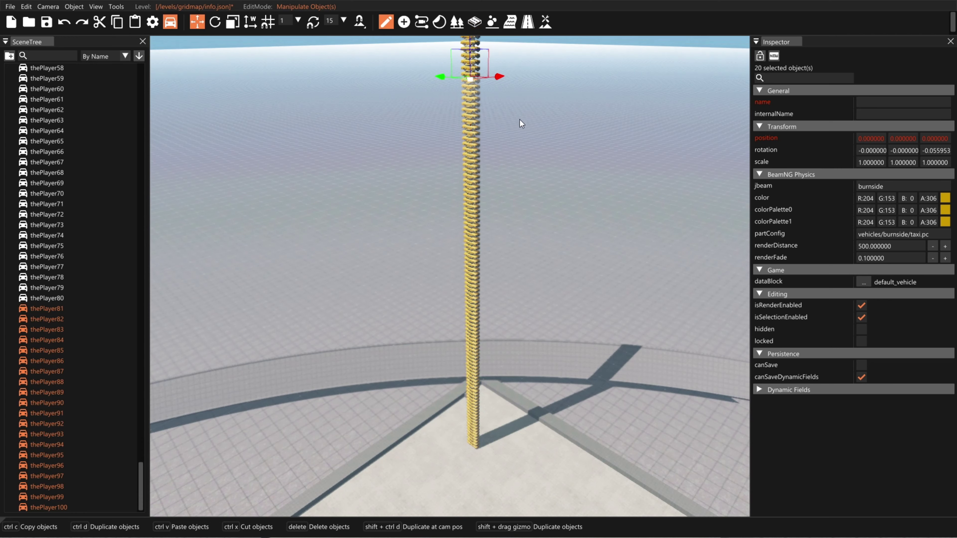
{"action": "mouse_move", "coordinate": [520, 119]}
{"action": "right_mouse_down"}
{"action": "mouse_move", "coordinate": [518, 158]}
{"action": "mouse_move", "coordinate": [526, 50]}
{"action": "mouse_move", "coordinate": [523, 116]}
{"action": "right_mouse_up"}
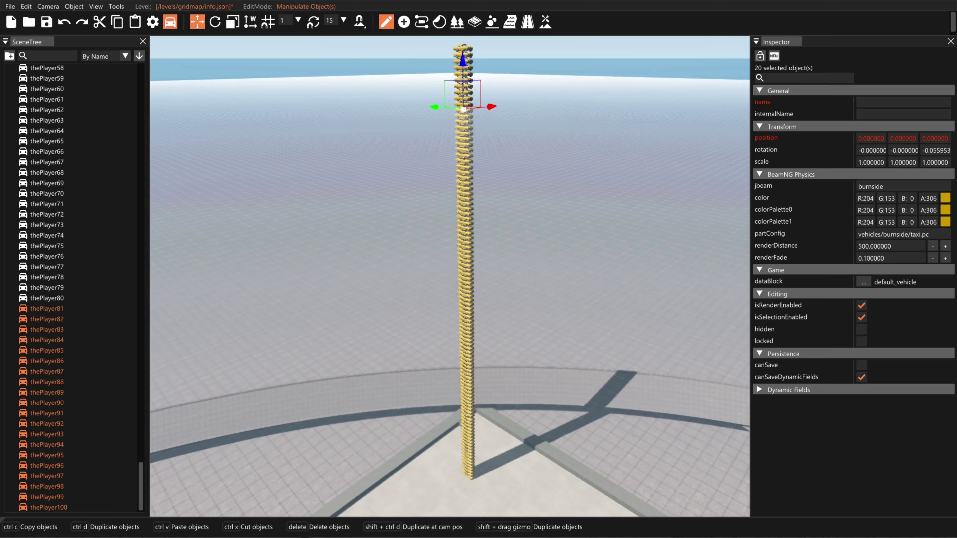
- Leave the world editor and frame the whole taxi tower from above with the free camera
{"action": "key", "text": "F11"}
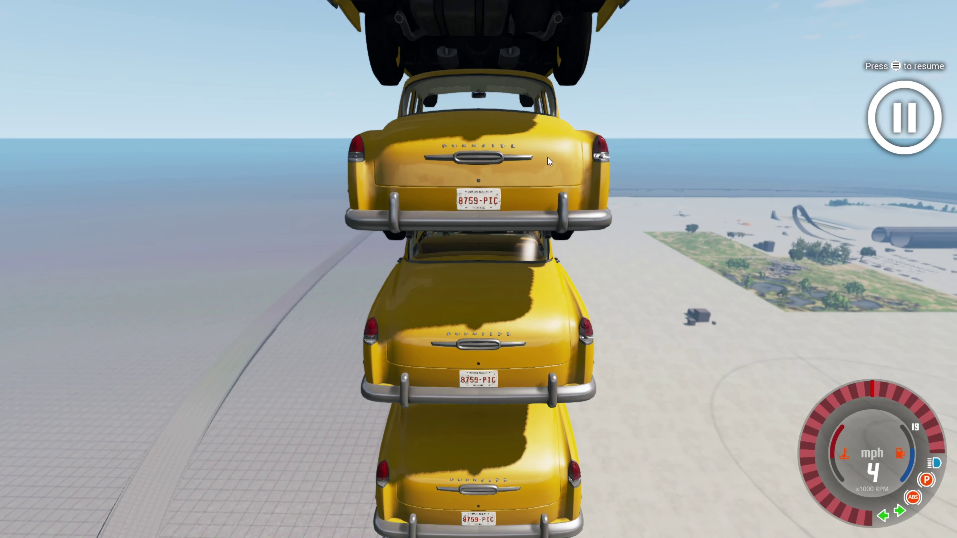
{"action": "key", "text": "shift+c"}
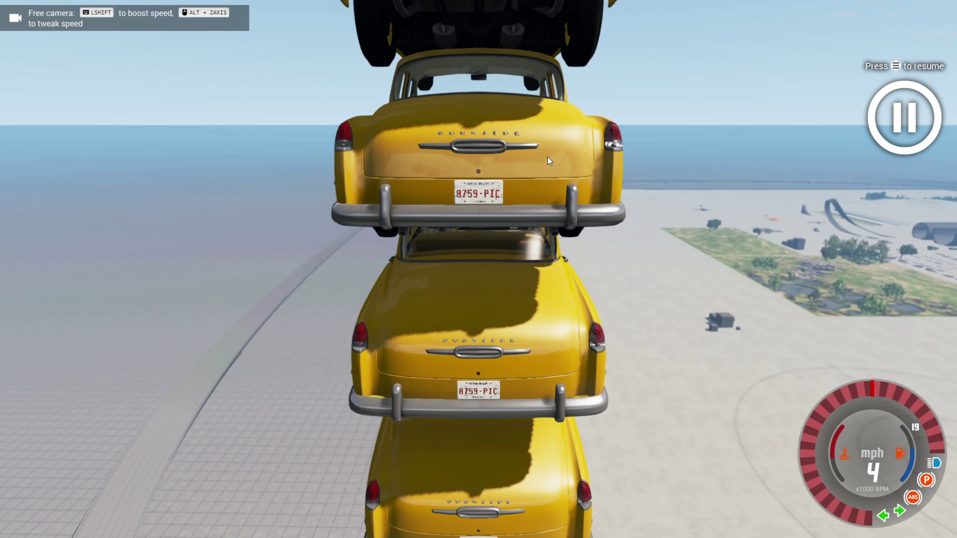
{"action": "key", "text": "s"}
{"action": "key", "text": "s"}
{"action": "right_click_drag", "start_coordinate": [518, 160], "coordinate": [373, 486]}
{"action": "key", "text": "w"}
{"action": "key", "text": "w"}
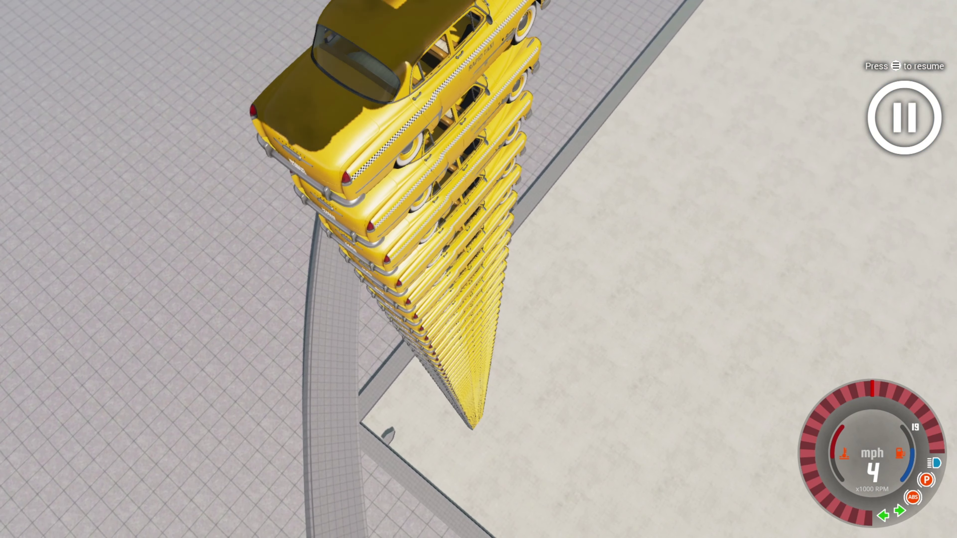
{"action": "key", "text": "w"}
{"action": "key", "text": "s"}
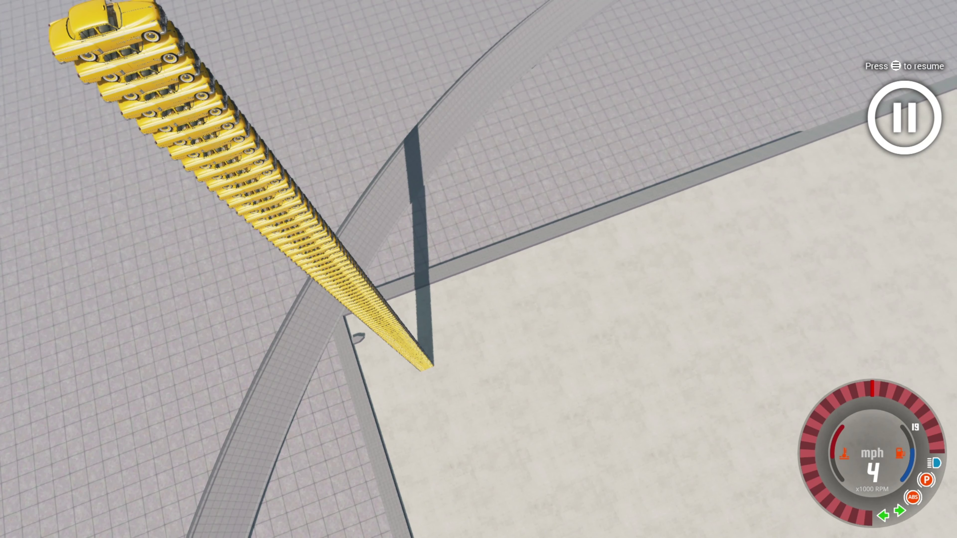
{"action": "key", "text": "alt+Down"}
{"action": "right_click_drag", "start_coordinate": [659, 321], "coordinate": [569, 264]}
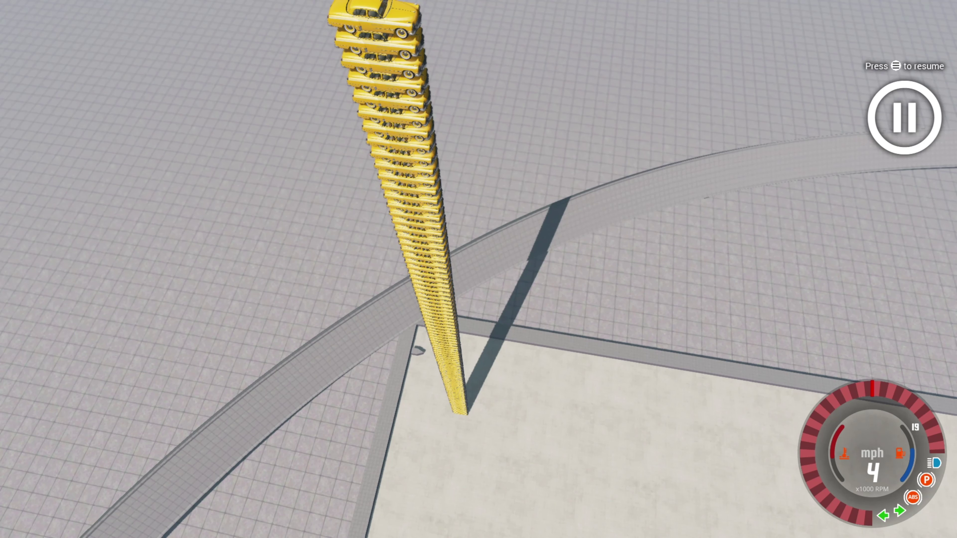
- Run the simulation with the interface hidden while recording a replay of the taxi tower, and reset the vehicles
{"action": "key", "text": "alt+r"}
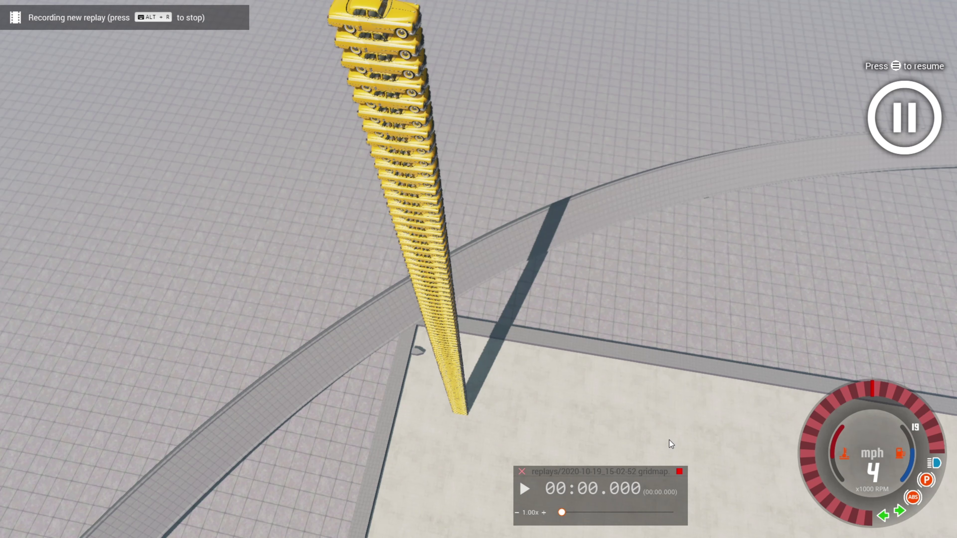
{"action": "key", "text": "j"}
{"action": "key", "text": "alt+u"}
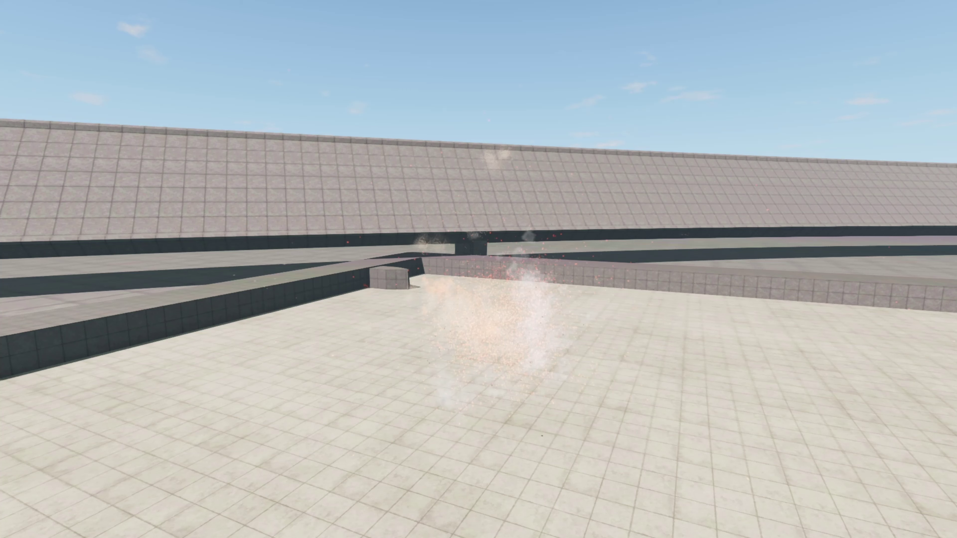
{"action": "key", "text": "r"}
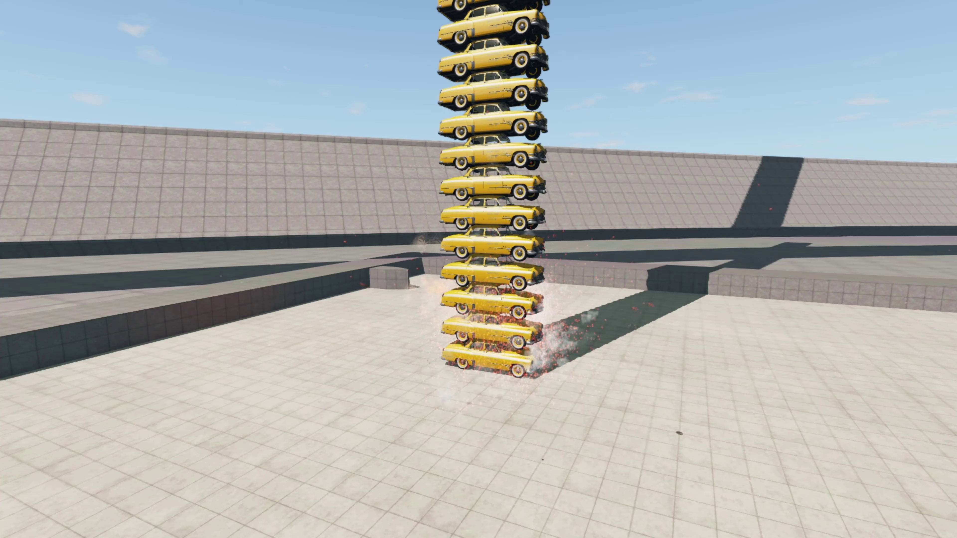